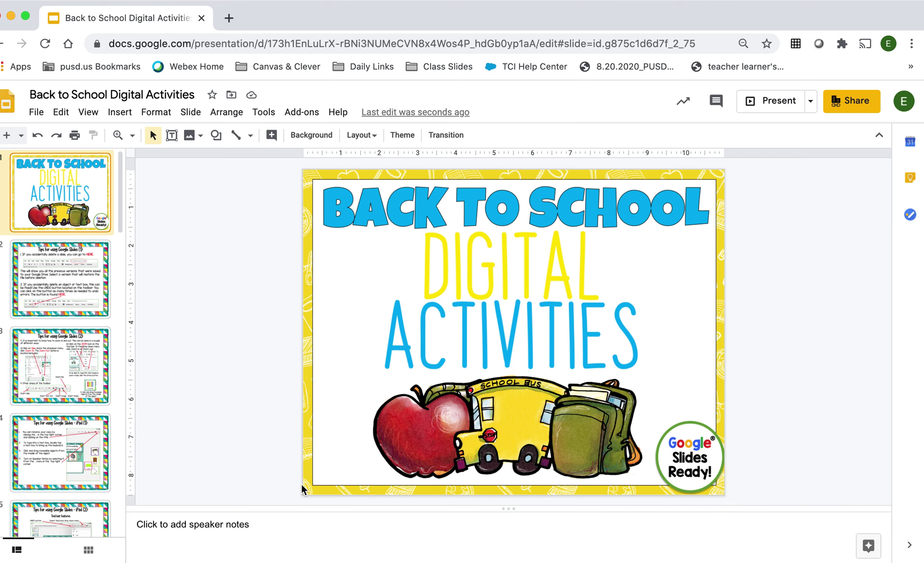
Open slide 2, 'Tips for using Google Slides (1)', from the filmstrip.
click(82, 282)
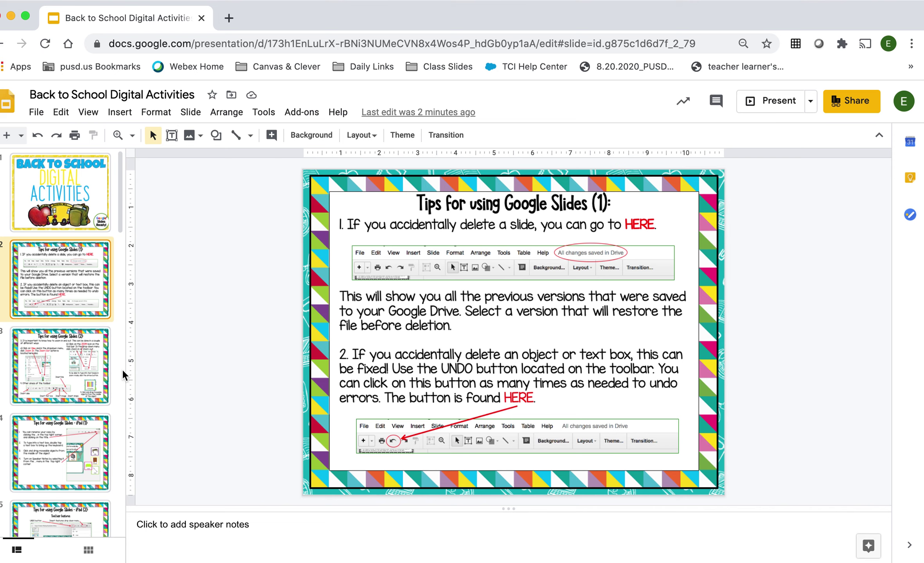
View the Tips (2) and iPad tips slides, zooming in and back out.
click(81, 370)
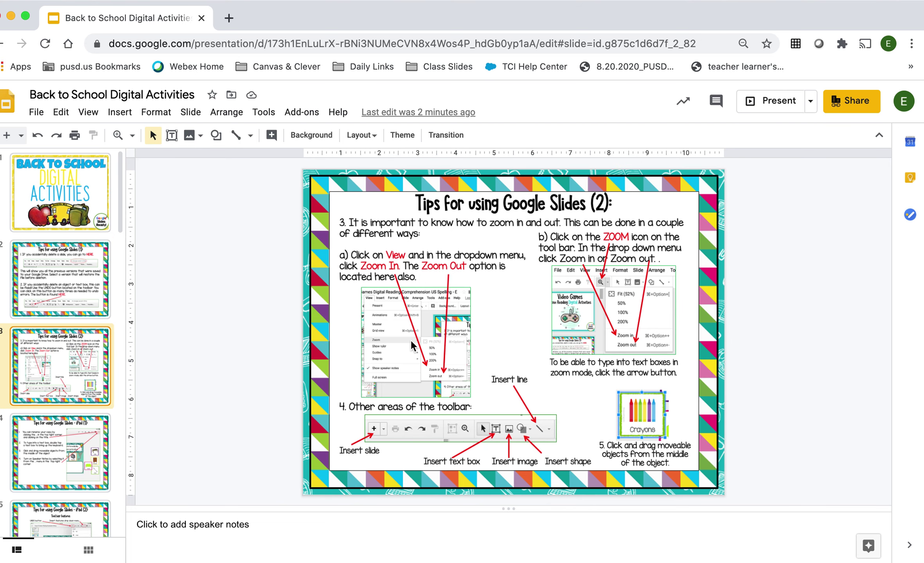
click(132, 136)
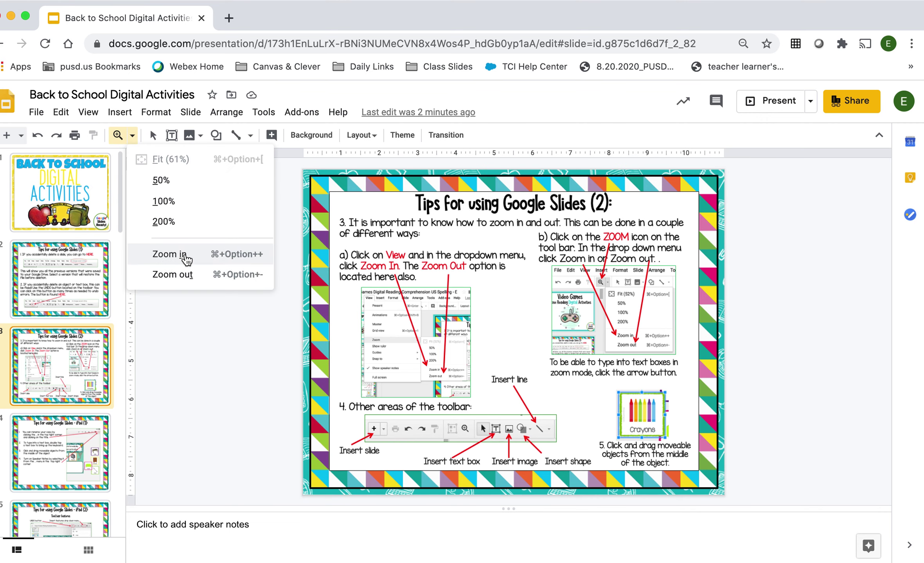
click(234, 377)
click(60, 436)
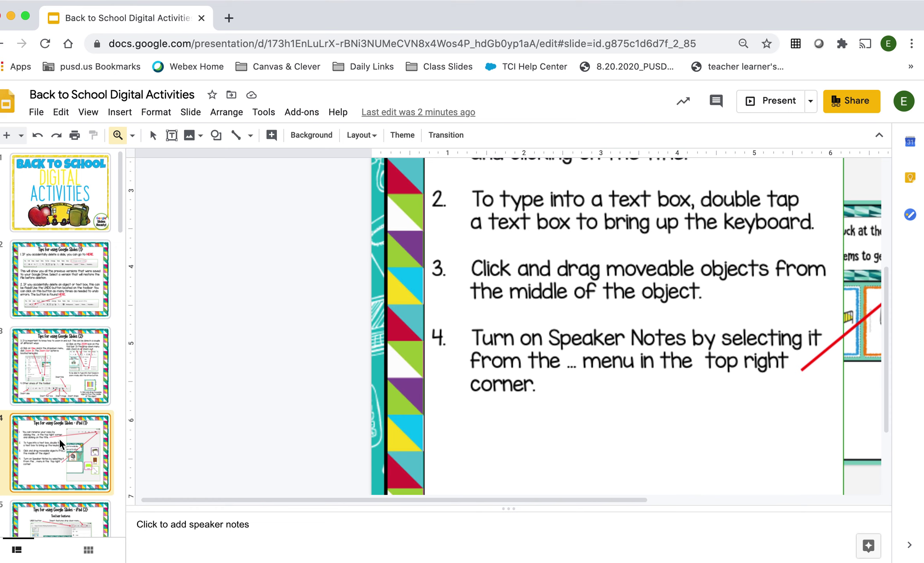
shift+click(305, 407)
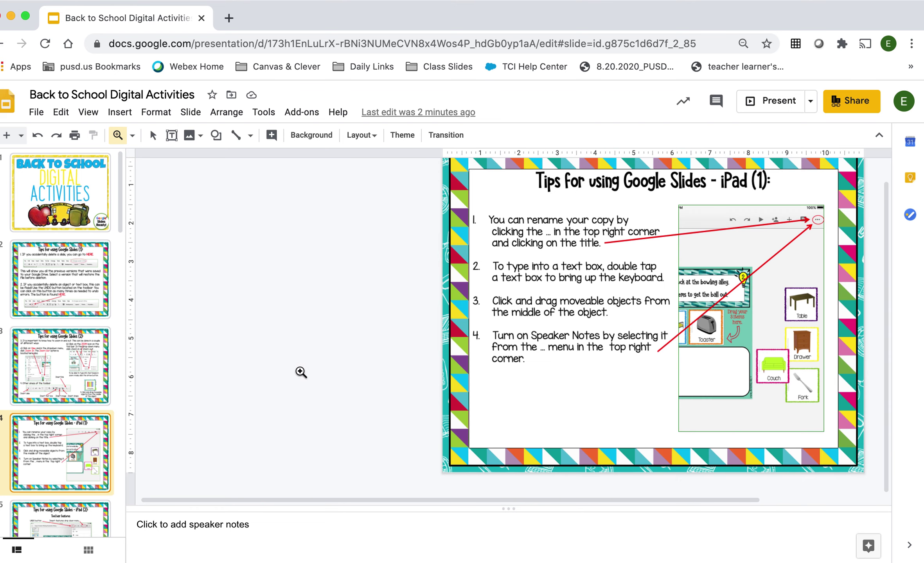
Move through the second iPad tips slide to the Purpose and Directions slide.
scroll(509, 346, right, 5)
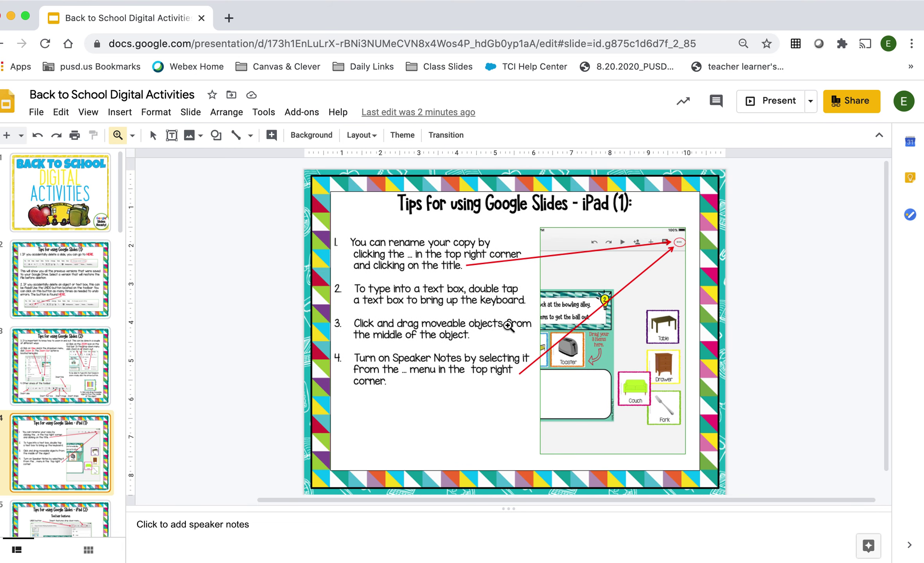
scroll(88, 429, down, 3)
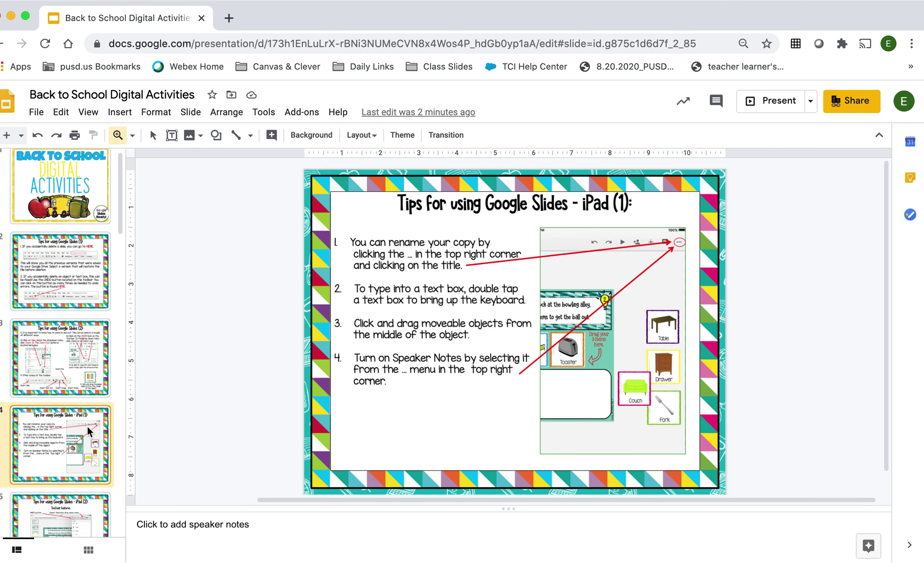
click(88, 430)
scroll(88, 430, down, 3)
click(87, 430)
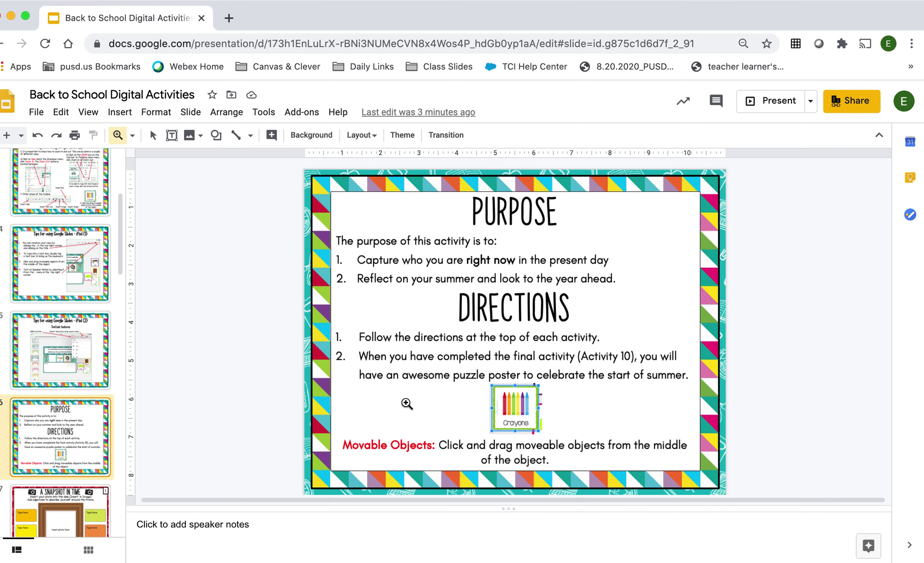
Advance to slide 7, 'A Snapshot in Time', with the Down arrow.
key(Down)
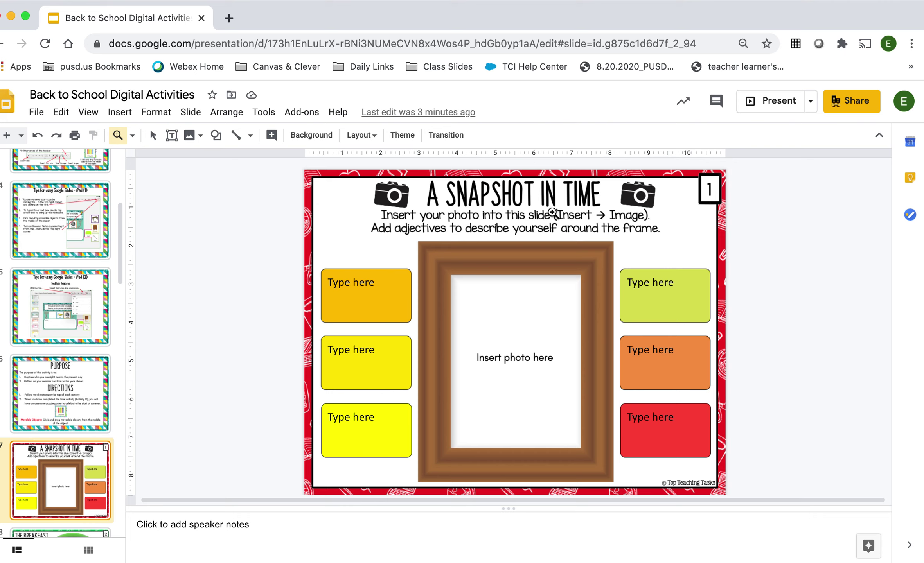
Open the Google Drive image panel via Insert > Image > Drive.
click(120, 114)
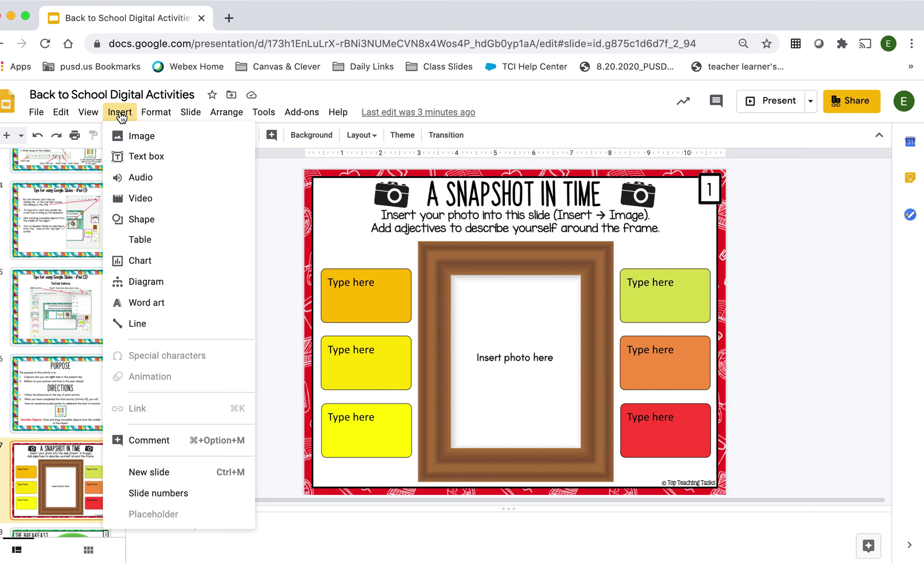
mouse_move(140, 140)
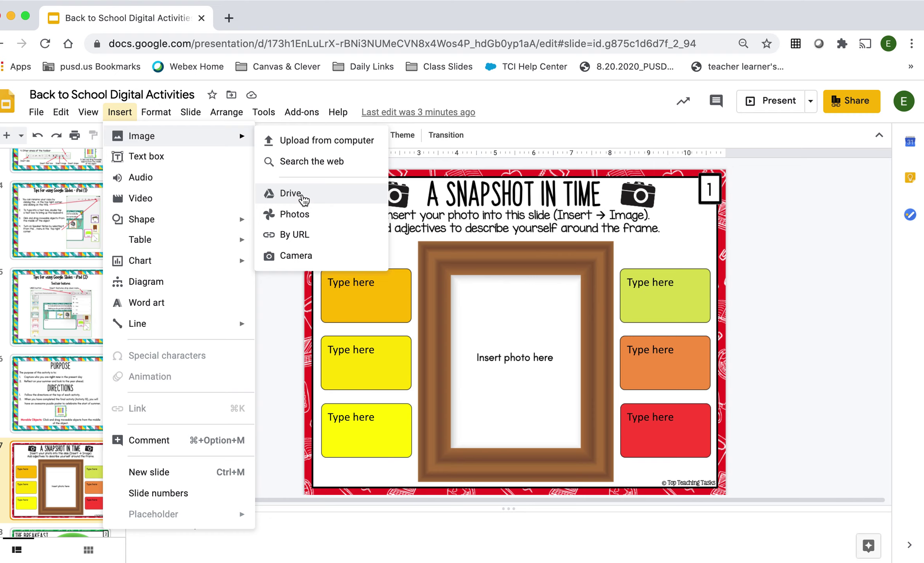
click(304, 200)
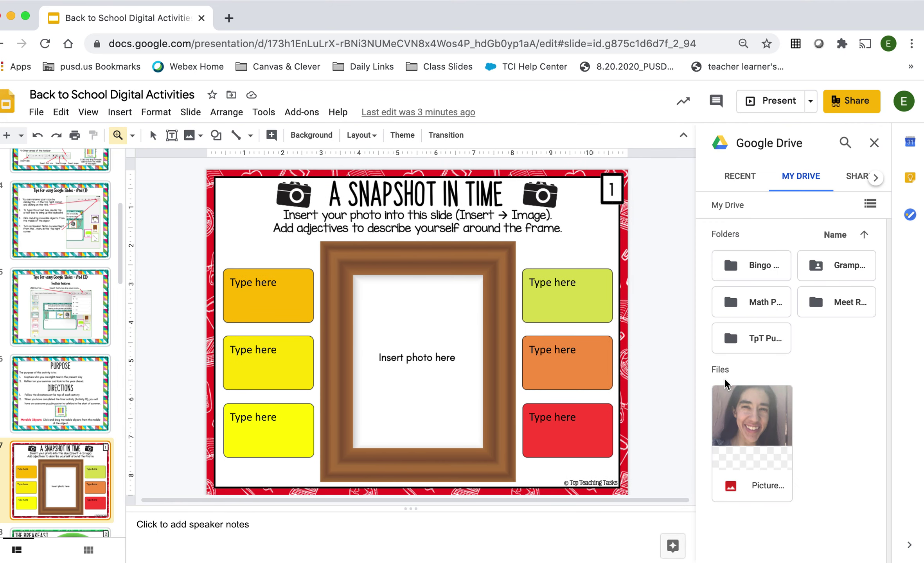
Drag the Drive photo onto the slide and shrink it to sit inside the wooden frame.
click(747, 416)
drag(748, 415, 400, 320)
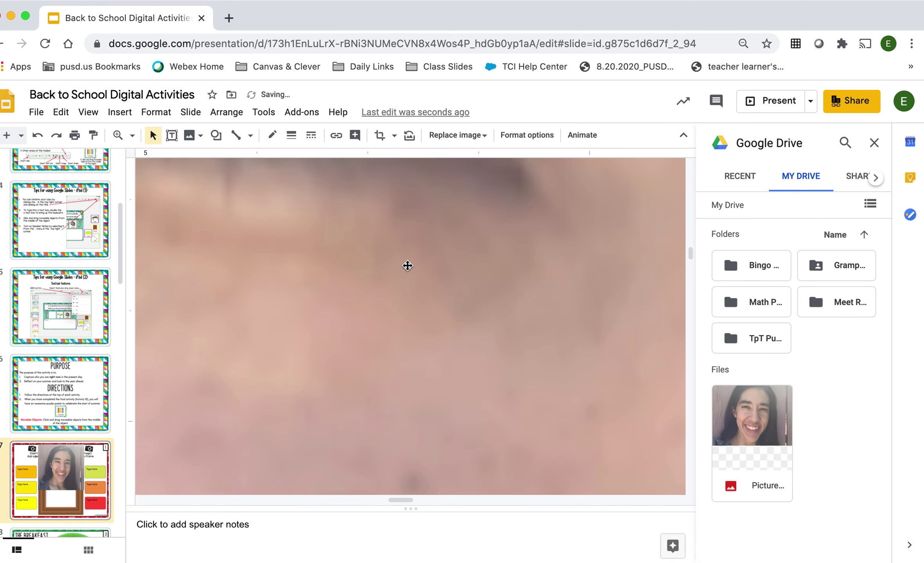
click(407, 265)
scroll(407, 266, down, 10)
scroll(408, 266, down, 5)
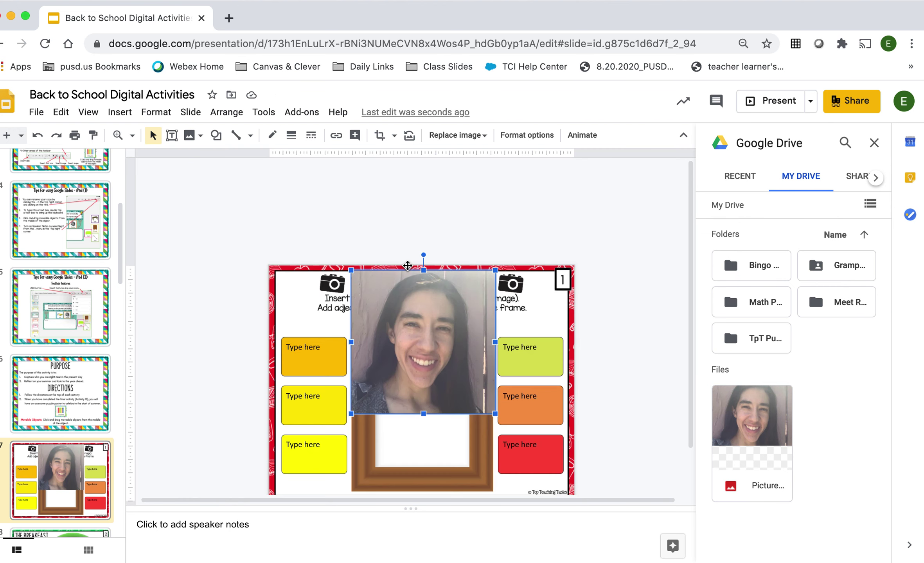
drag(348, 267, 384, 392)
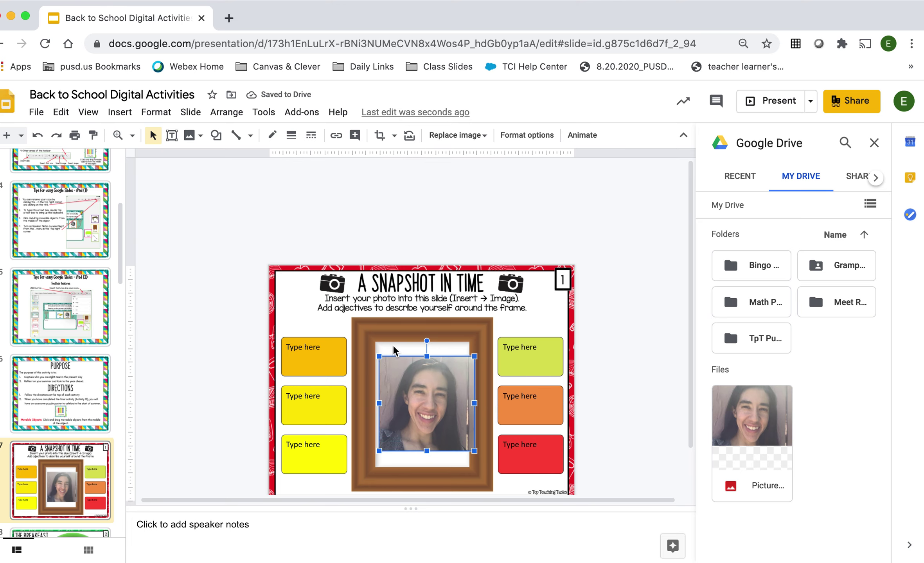
scroll(415, 356, up, 5)
scroll(393, 350, down, 3)
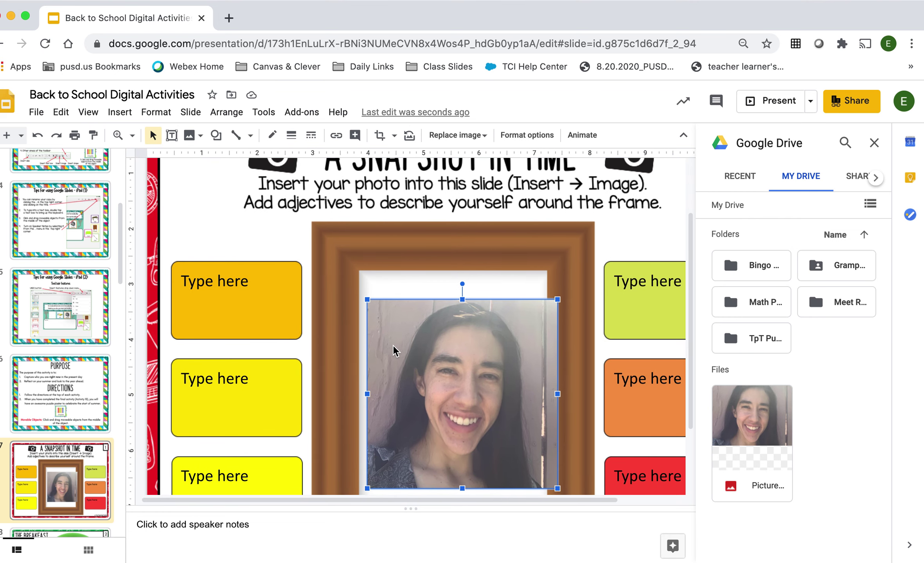
scroll(393, 350, down, 2)
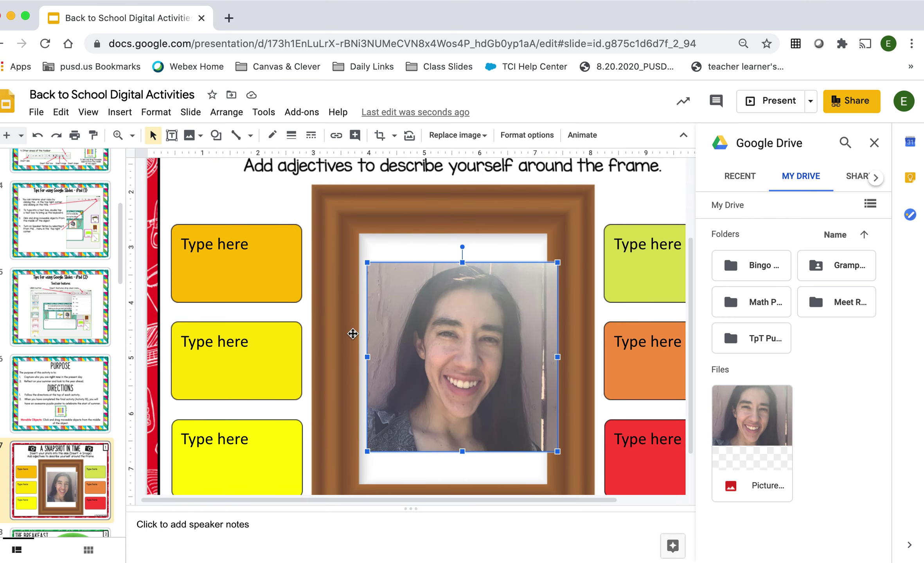
Replace the orange box's 'Type here' placeholder with 'Friendly'.
click(245, 246)
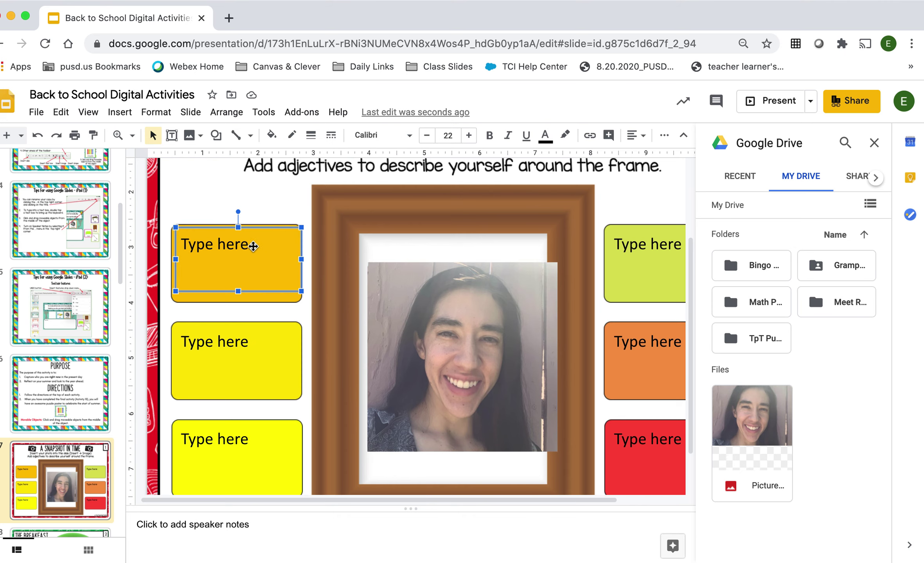
double_click(238, 246)
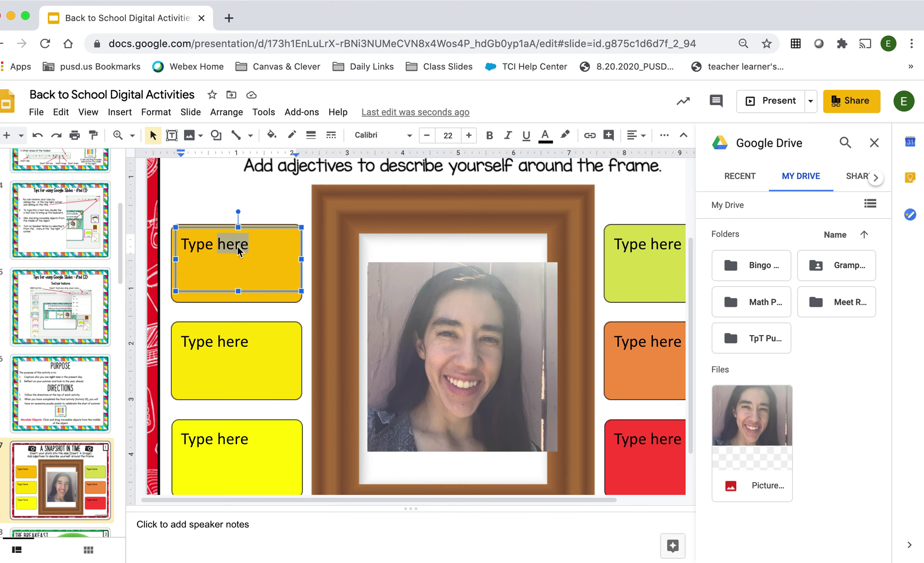
triple_click(237, 247)
text(Fre)
key(BackSpace)
text(iendly)
Fill the middle and bottom yellow boxes with 'Kind' and 'Hungry', then deselect.
click(223, 352)
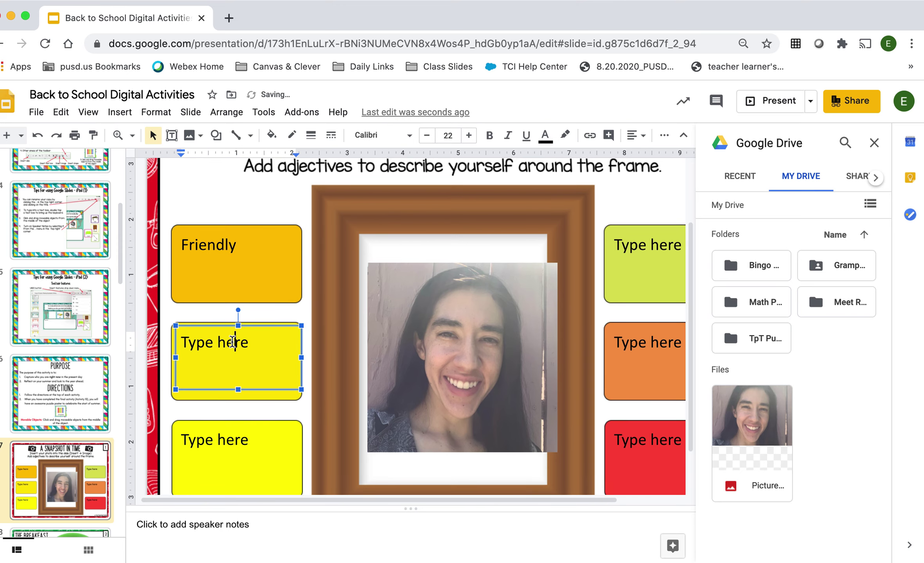
triple_click(223, 353)
text(Kind)
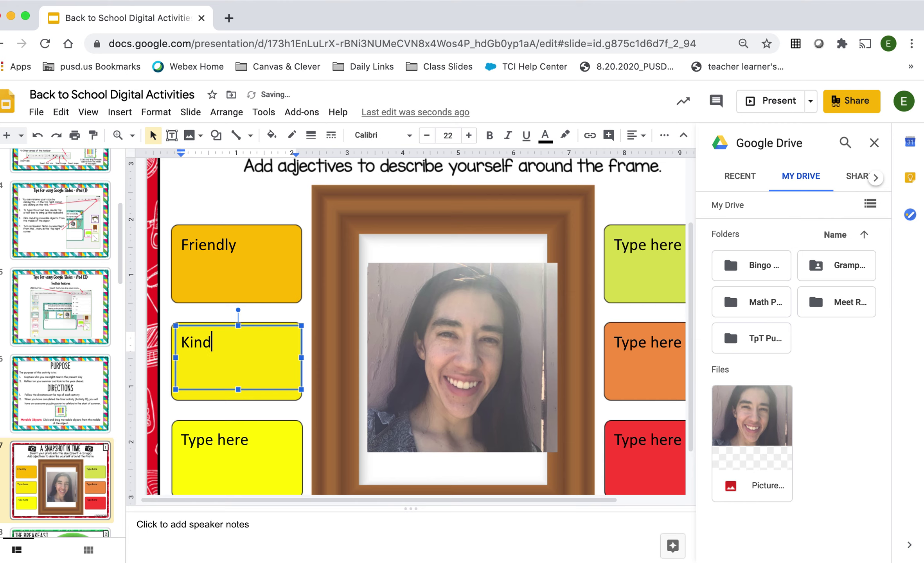
click(247, 456)
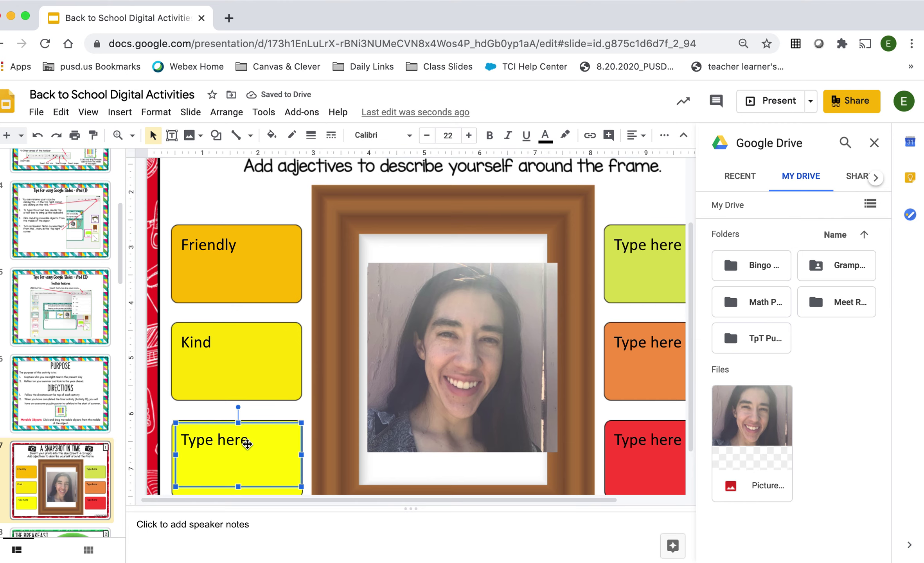
double_click(247, 444)
key(BackSpace)
key(BackSpace)
key(BackSpace)
key(BackSpace)
key(BackSpace)
key(BackSpace)
text(Hungry)
scroll(356, 431, up, 2)
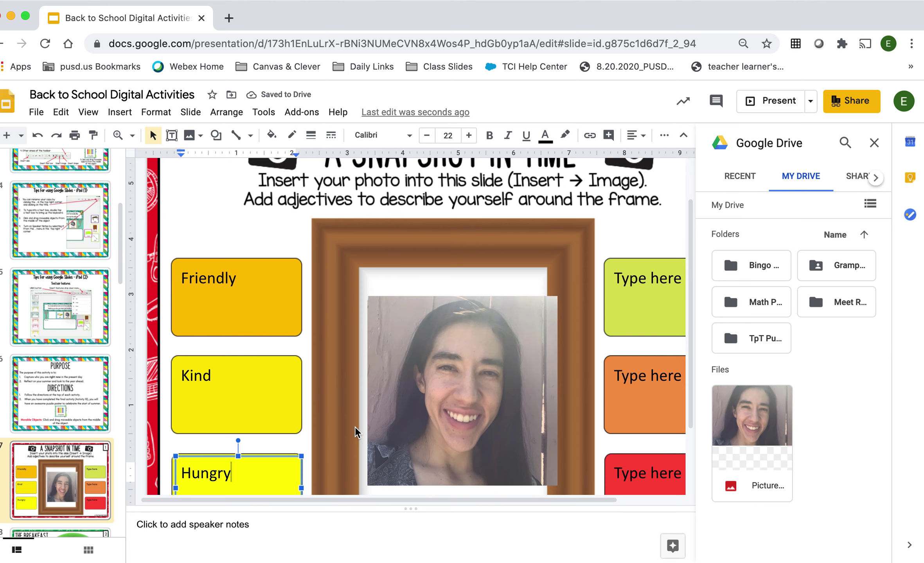
click(336, 393)
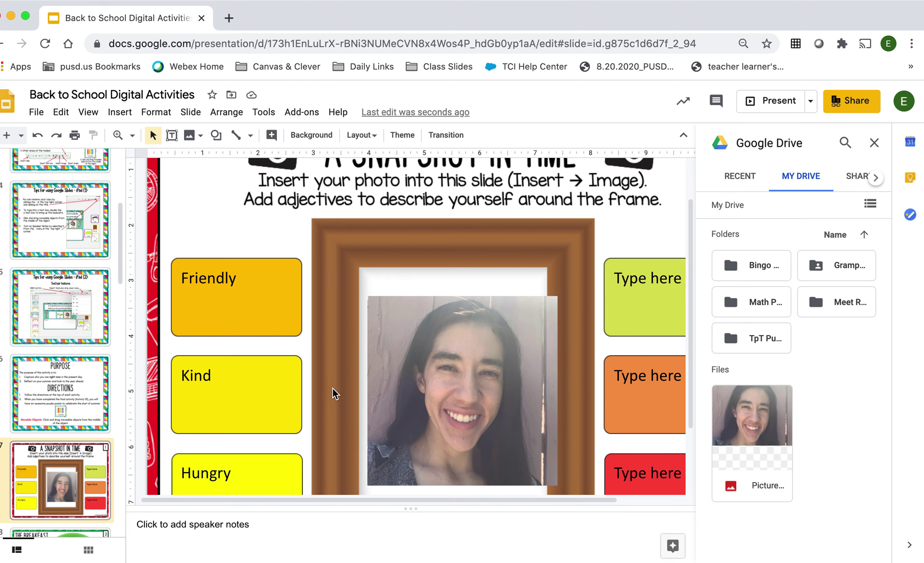
scroll(343, 309, right, 2)
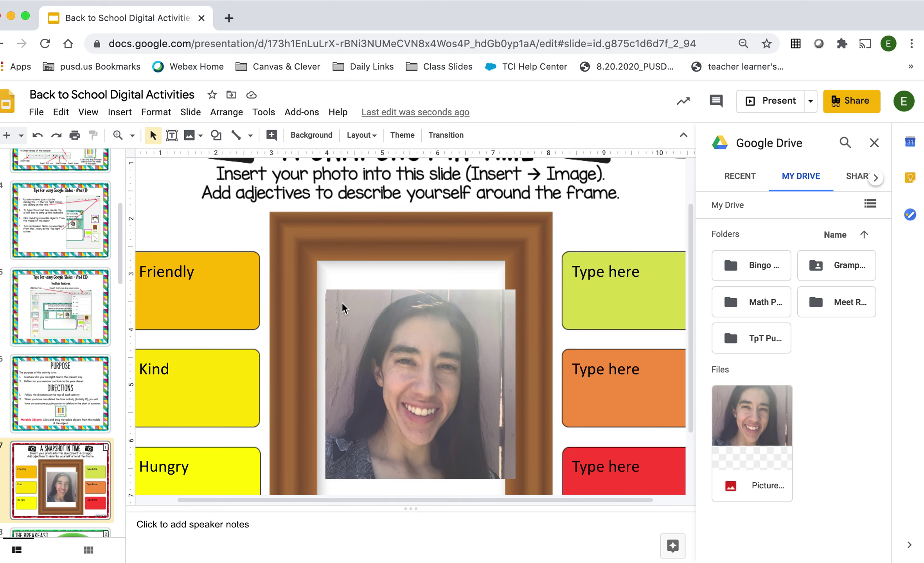
scroll(343, 309, down, 5)
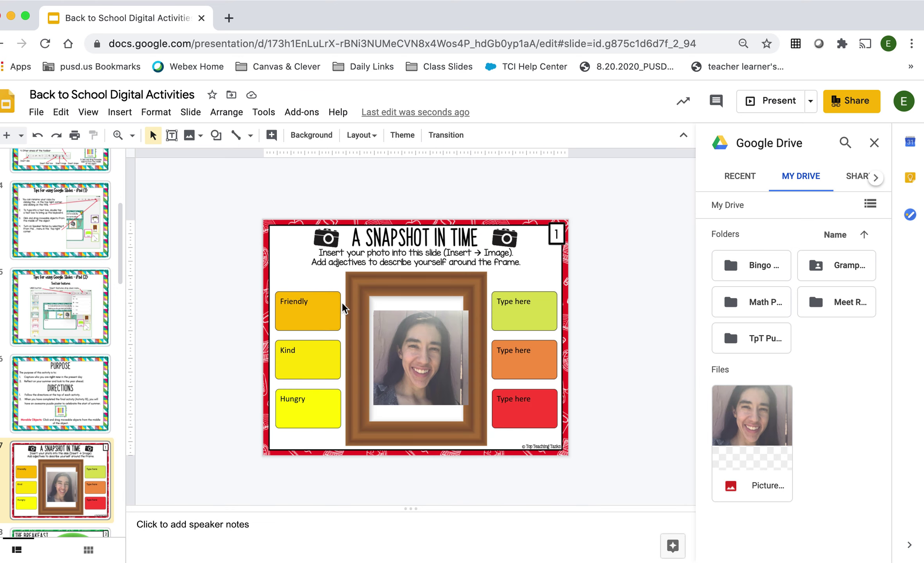
scroll(70, 416, down, 2)
scroll(70, 416, down, 2)
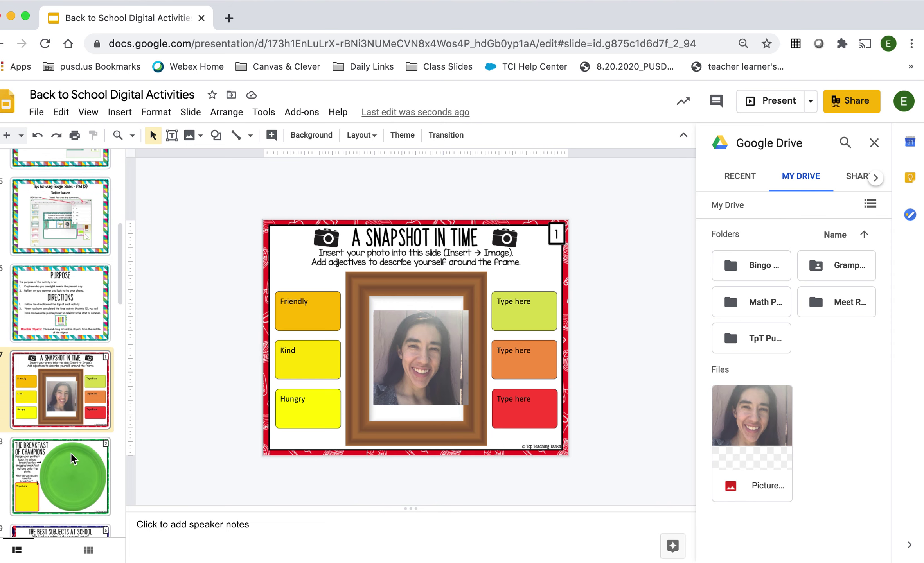
On slide 8, drag the sausages, beans and muffin onto the plate, then go to slide 9.
click(72, 468)
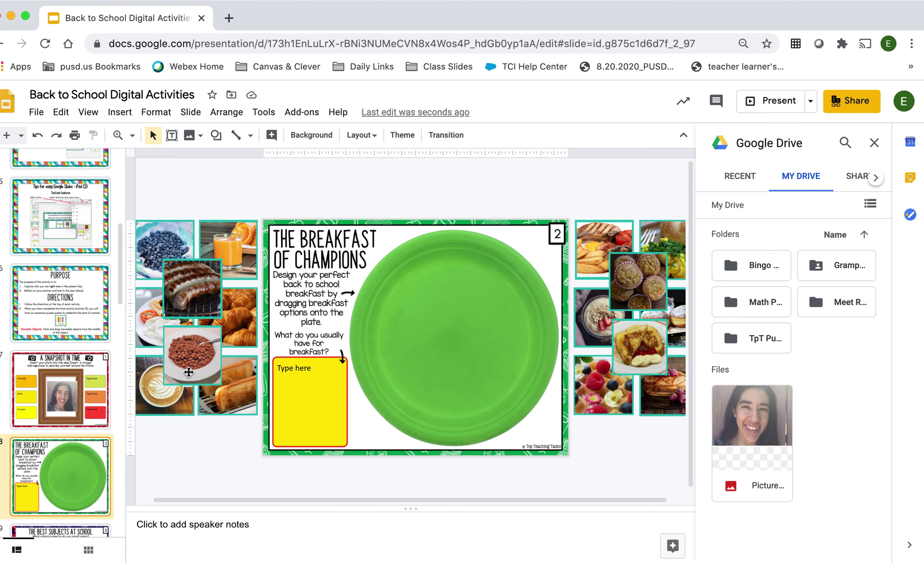
drag(200, 296, 450, 309)
drag(194, 353, 448, 367)
drag(612, 305, 475, 321)
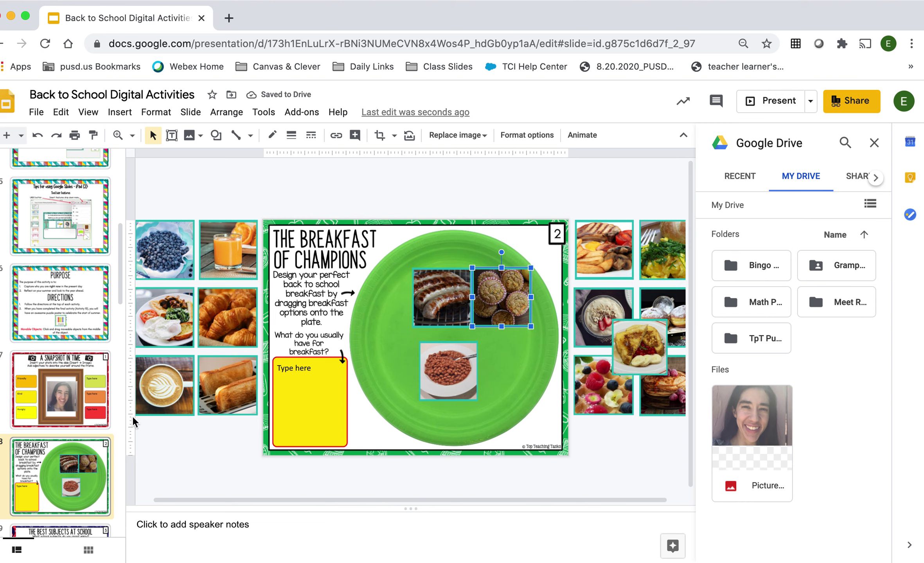
scroll(78, 458, down, 3)
click(77, 453)
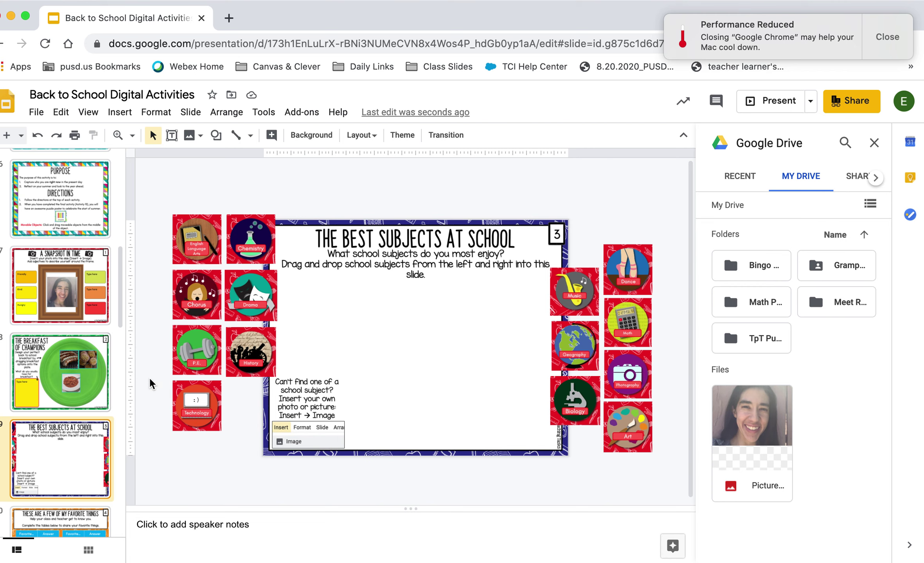
Go through slide 10, the favorite things slide, to slide 11, 'My Best Friends'.
scroll(55, 428, down, 3)
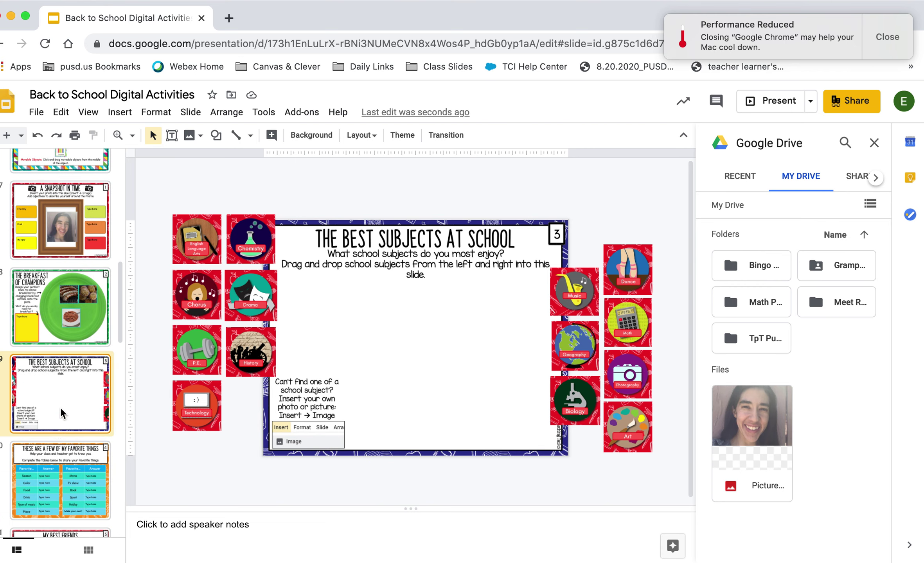
click(73, 458)
scroll(74, 459, down, 3)
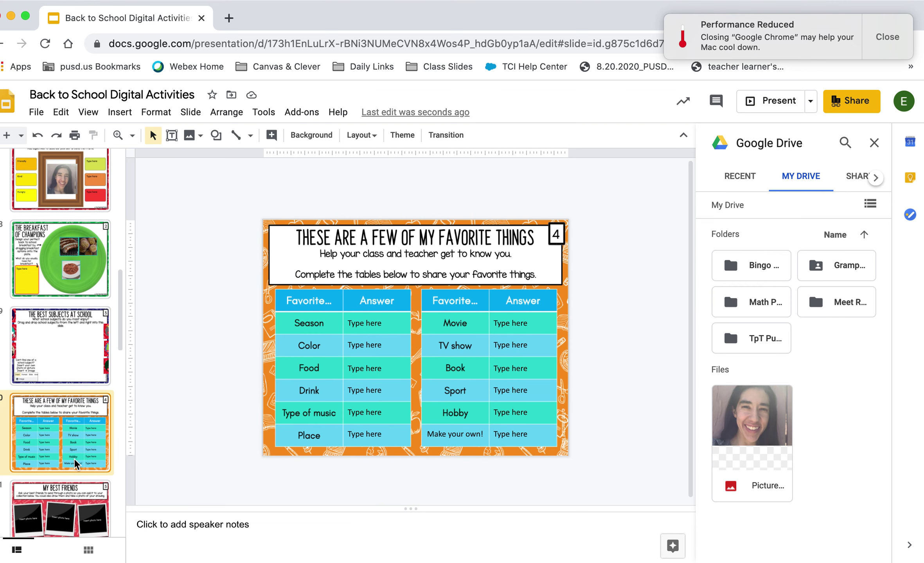
click(75, 465)
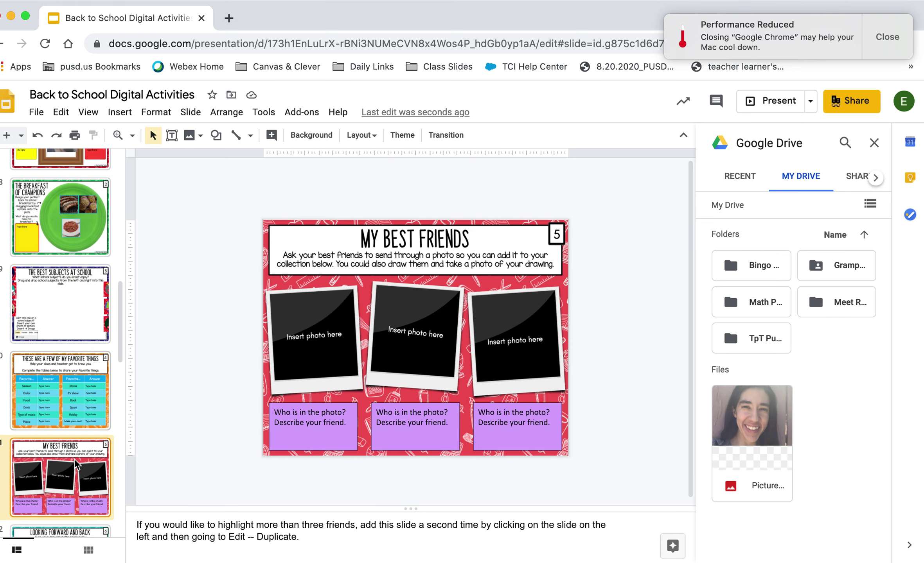